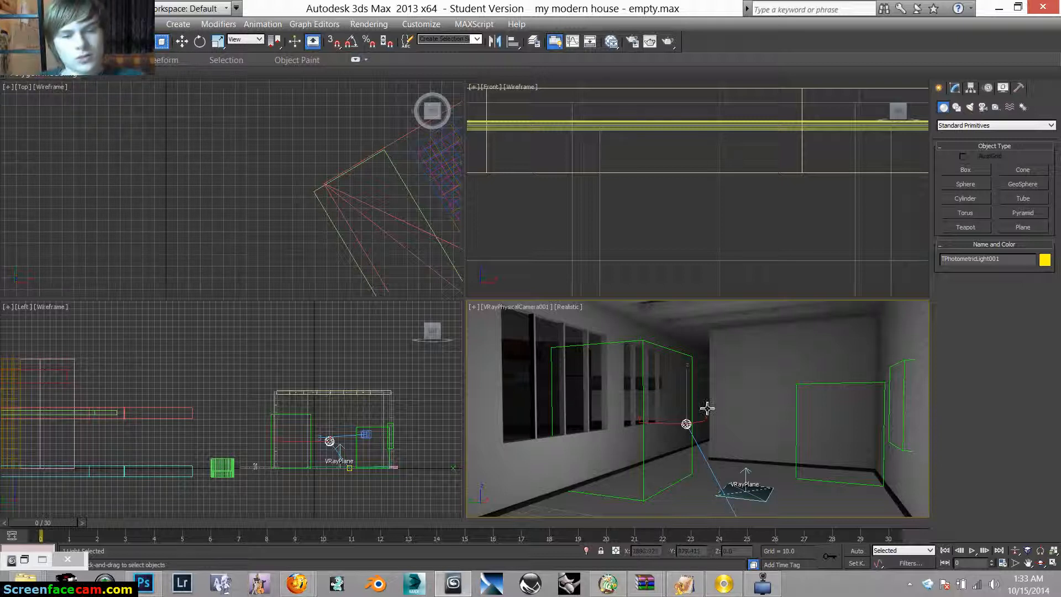
Step: Switch off the target photometric light in the middle of the room
{"action": "left_click", "coordinate": [687, 425]}
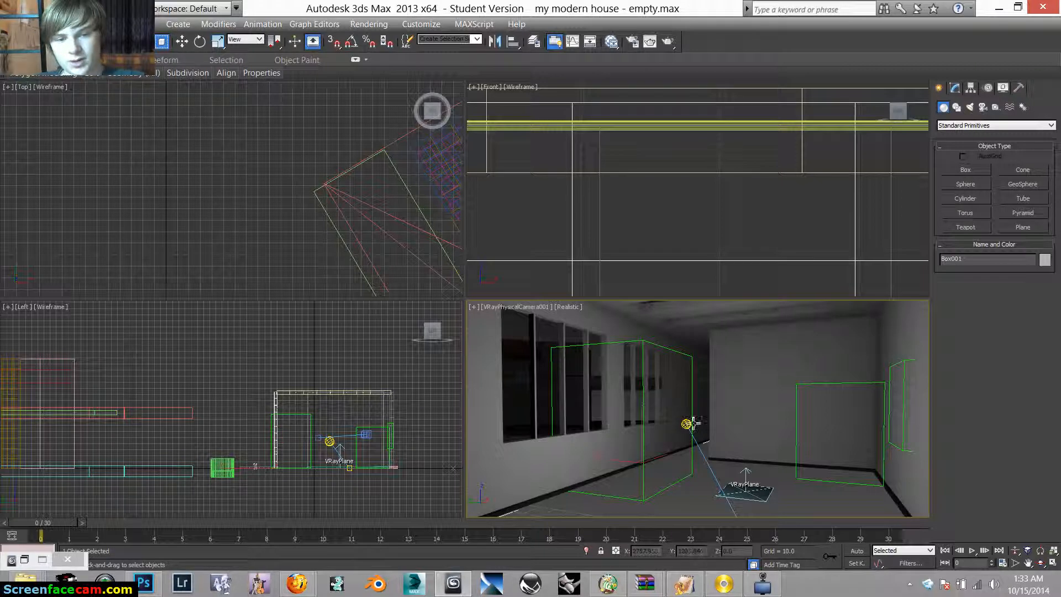
{"action": "right_click", "coordinate": [685, 425]}
{"action": "left_click", "coordinate": [674, 444]}
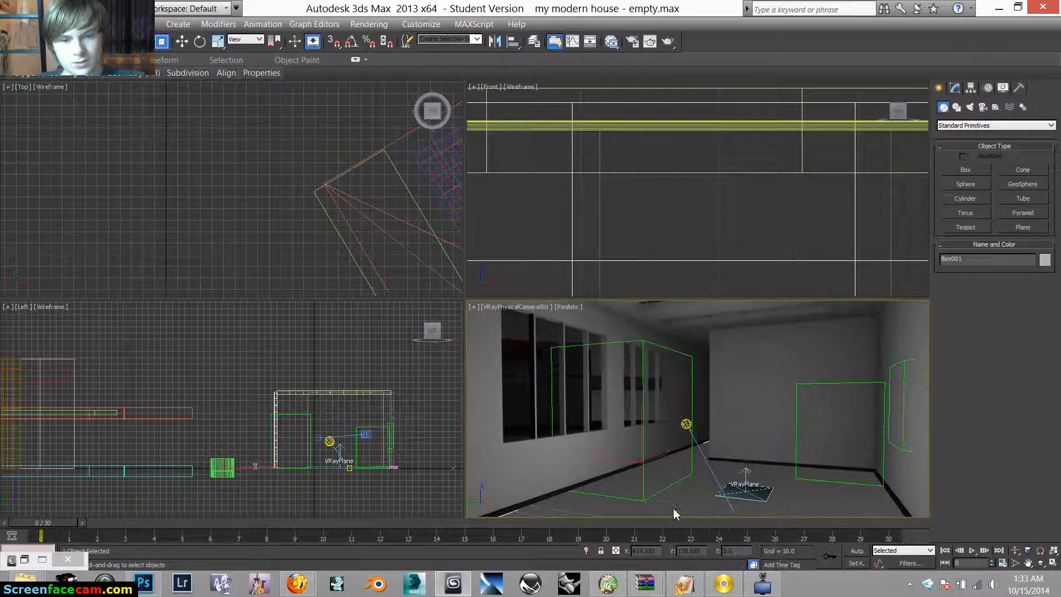
{"action": "left_click", "coordinate": [685, 425]}
{"action": "right_click", "coordinate": [683, 362]}
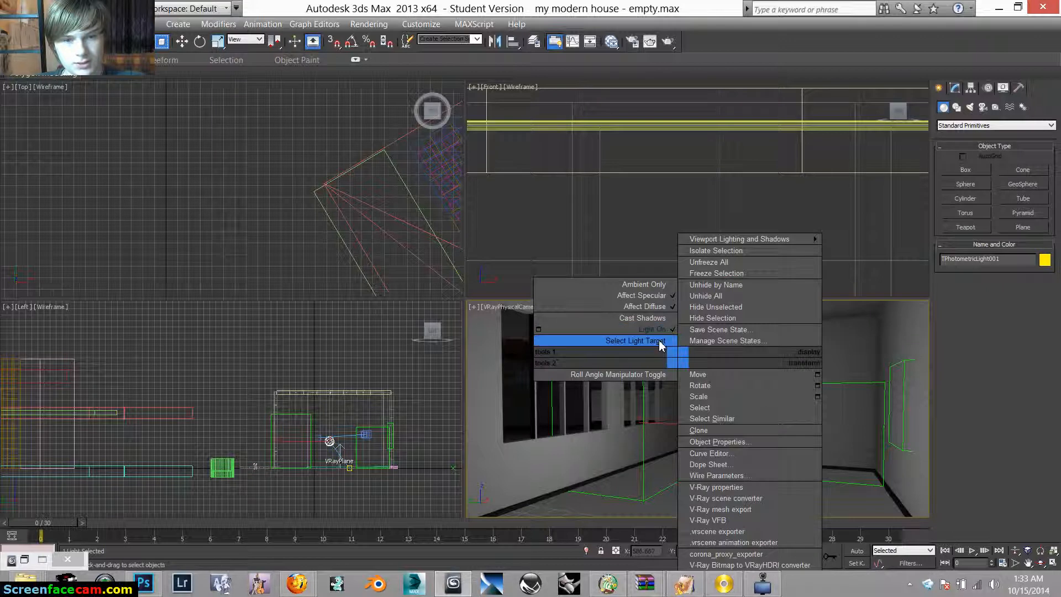
{"action": "left_click", "coordinate": [662, 396]}
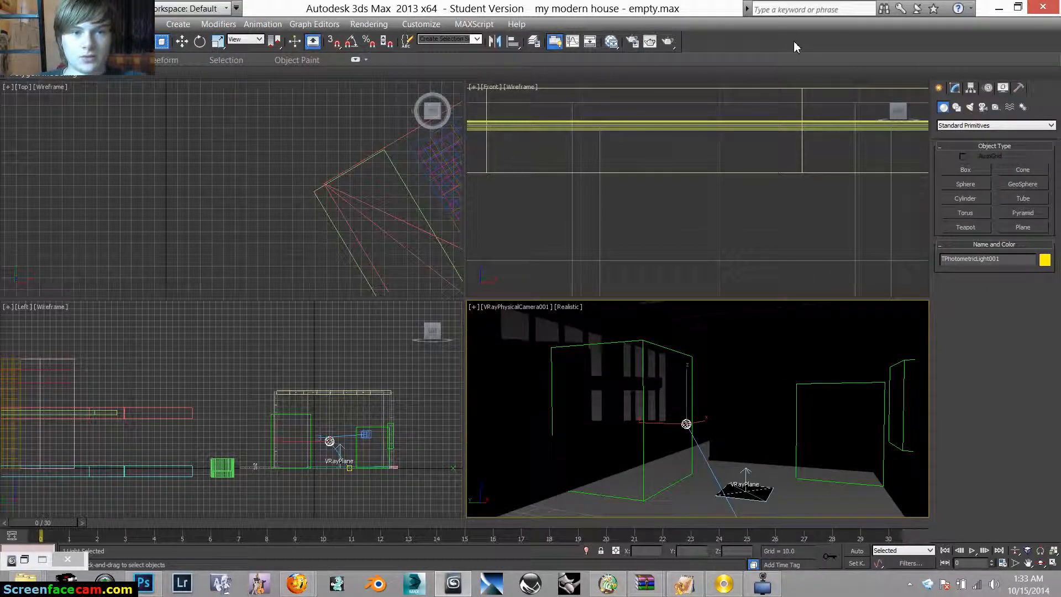
Step: Test render the camera view with the photometric light off and close the frame buffer
{"action": "left_click", "coordinate": [379, 25]}
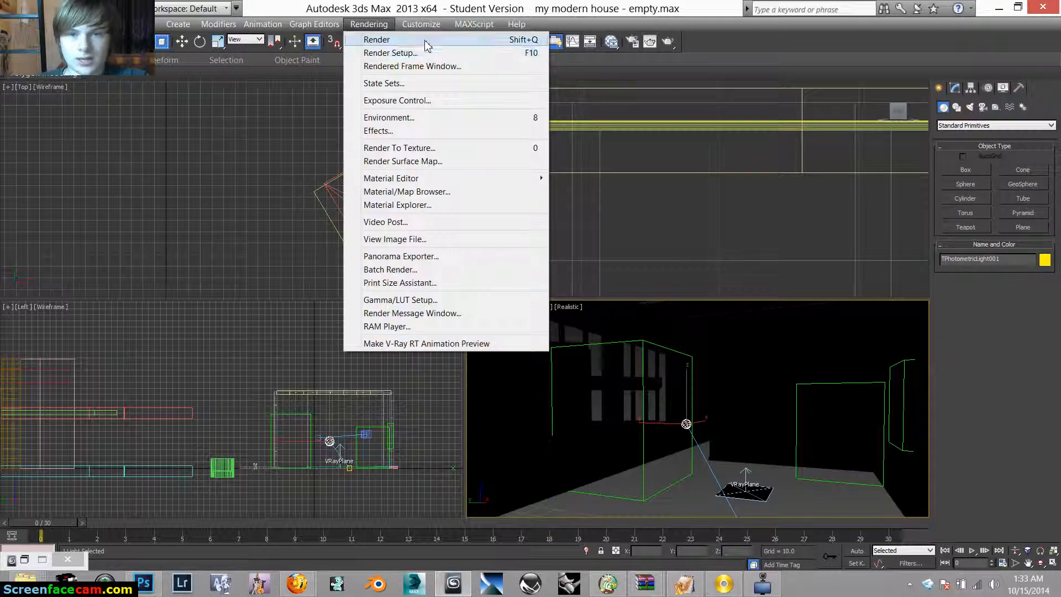
{"action": "left_click", "coordinate": [424, 41]}
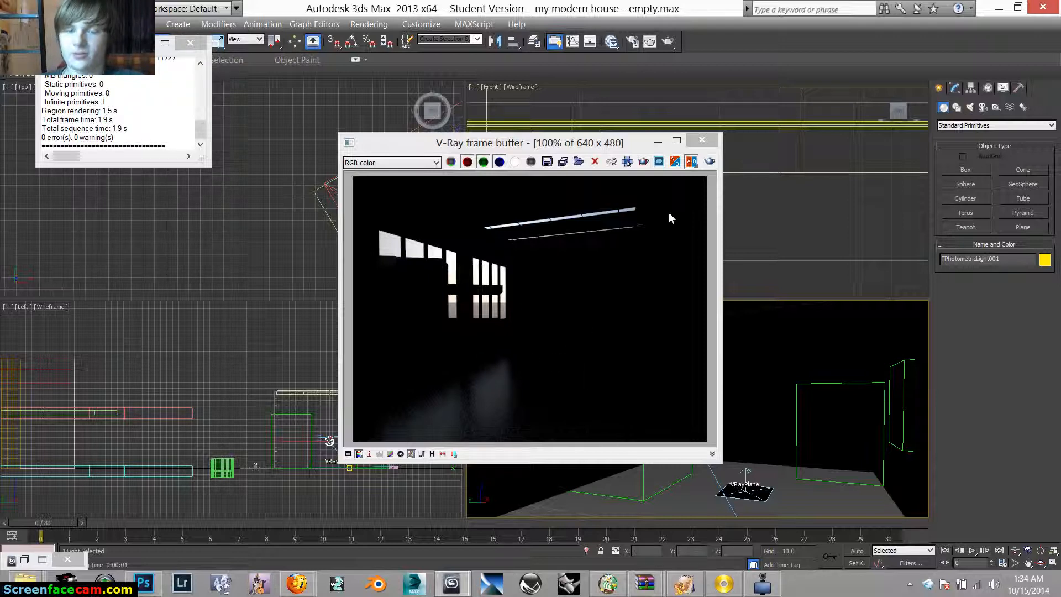
{"action": "left_click", "coordinate": [703, 141]}
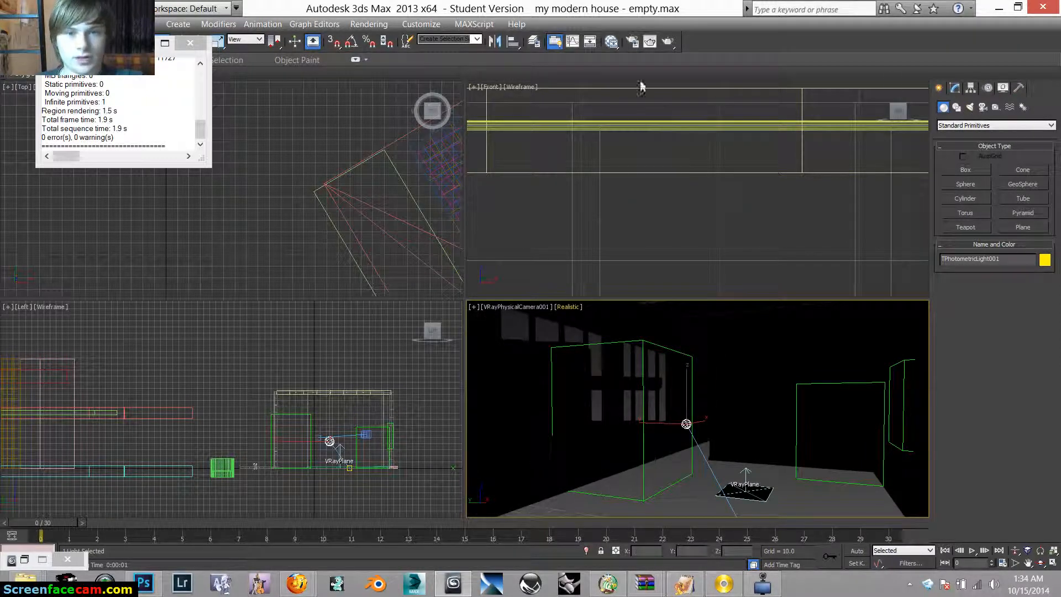
Step: Create a VRaySun in the Top view, aimed from beyond the house into the room, replacing the existing environment map with VRaySky
{"action": "left_click", "coordinate": [970, 111]}
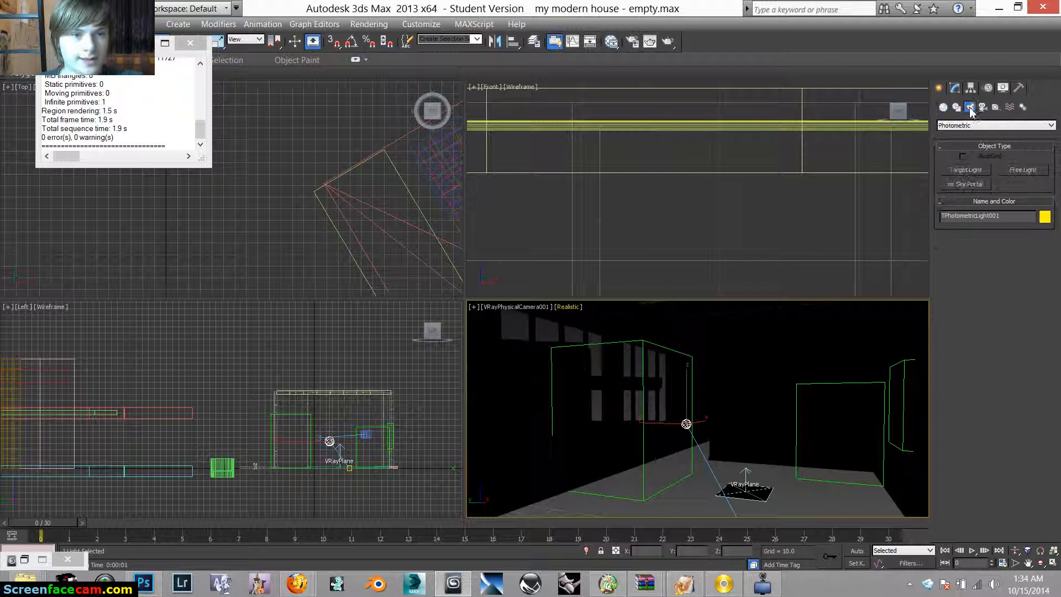
{"action": "left_click", "coordinate": [976, 126]}
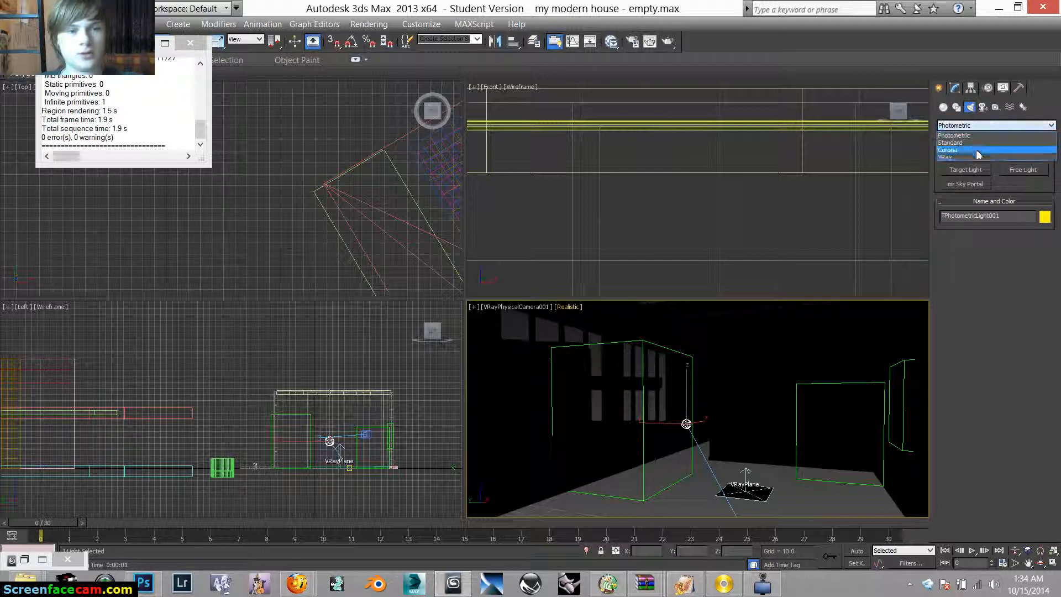
{"action": "left_click", "coordinate": [977, 159]}
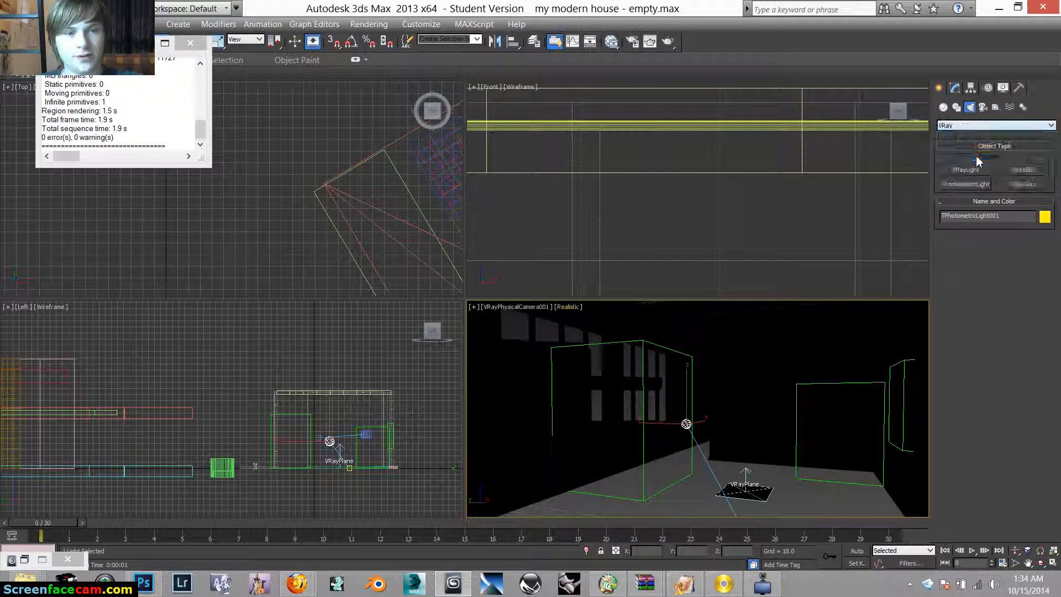
{"action": "left_click", "coordinate": [1017, 186]}
{"action": "left_click", "coordinate": [307, 177]}
{"action": "middle_click_drag", "start_coordinate": [307, 177], "coordinate": [284, 128]}
{"action": "scroll", "coordinate": [287, 133], "scroll_direction": "down", "scroll_amount": 4}
{"action": "middle_click_drag", "start_coordinate": [322, 211], "coordinate": [312, 119]}
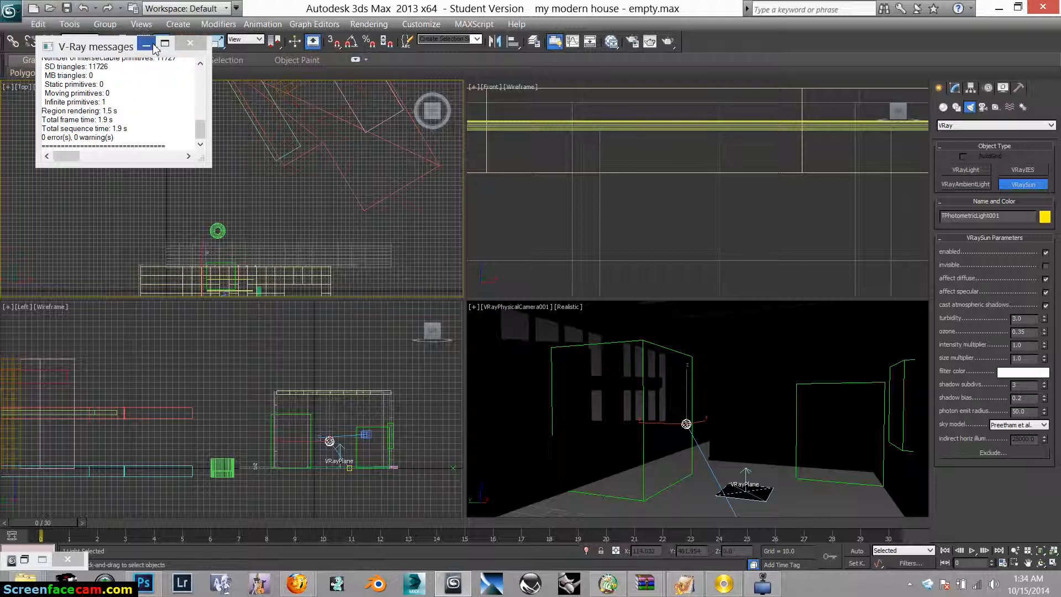
{"action": "left_click", "coordinate": [148, 47]}
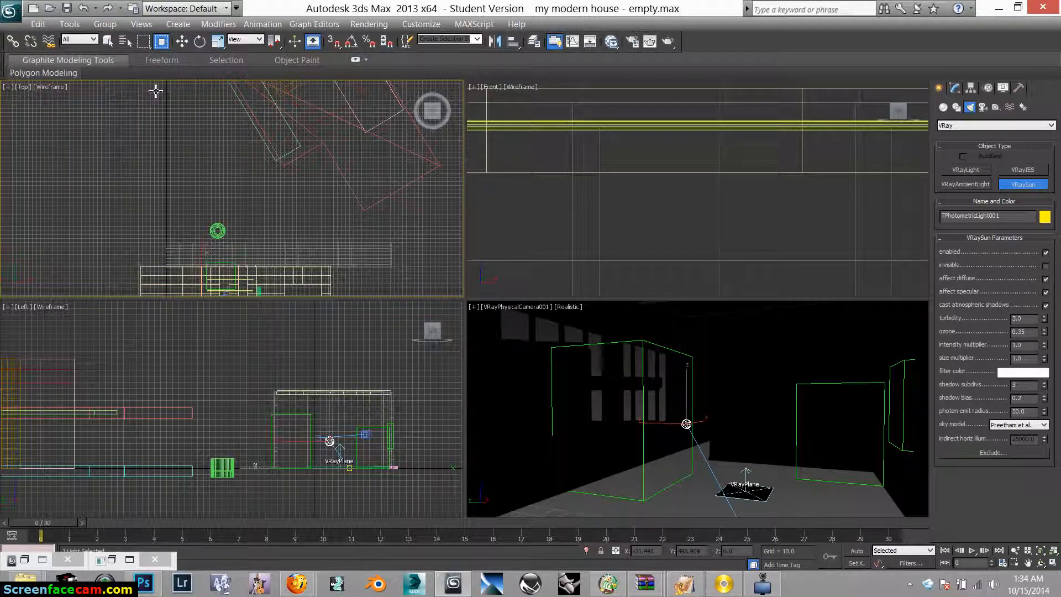
{"action": "middle_click_drag", "start_coordinate": [240, 218], "coordinate": [250, 137]}
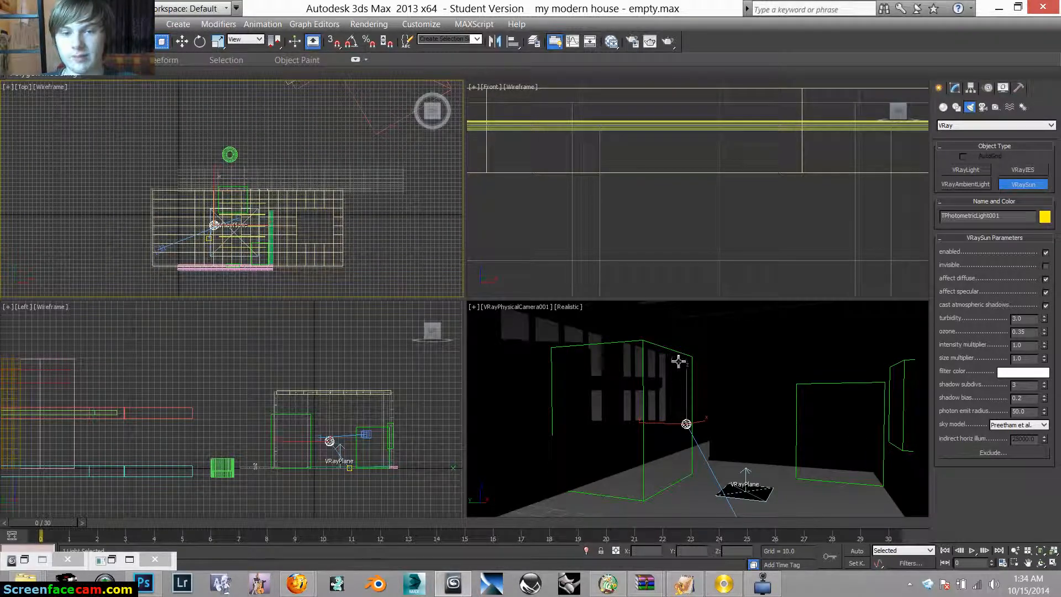
{"action": "middle_click_drag", "start_coordinate": [137, 133], "coordinate": [177, 156]}
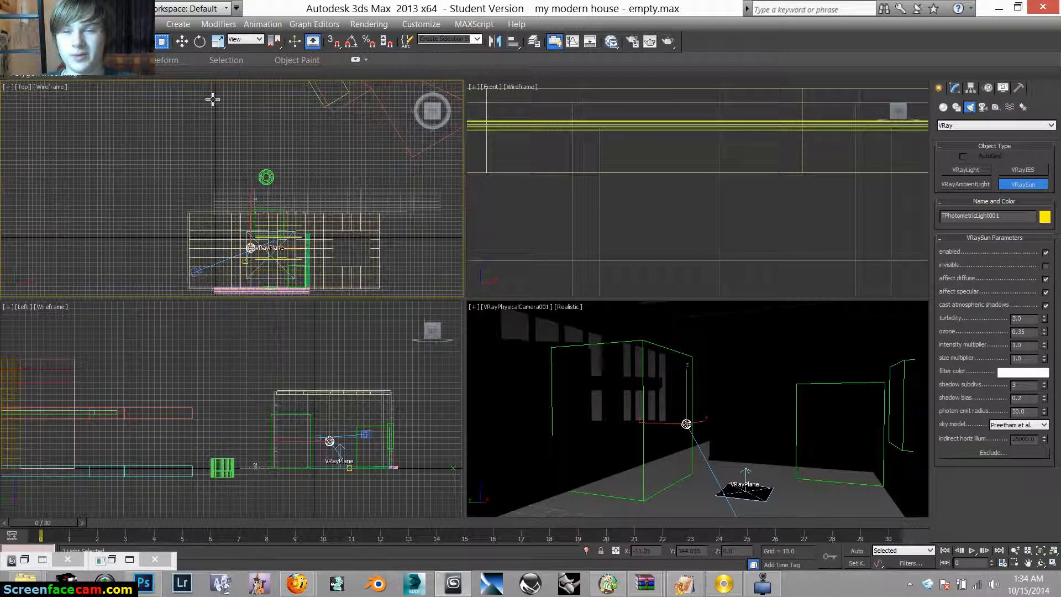
{"action": "left_click_drag", "start_coordinate": [213, 91], "coordinate": [270, 266]}
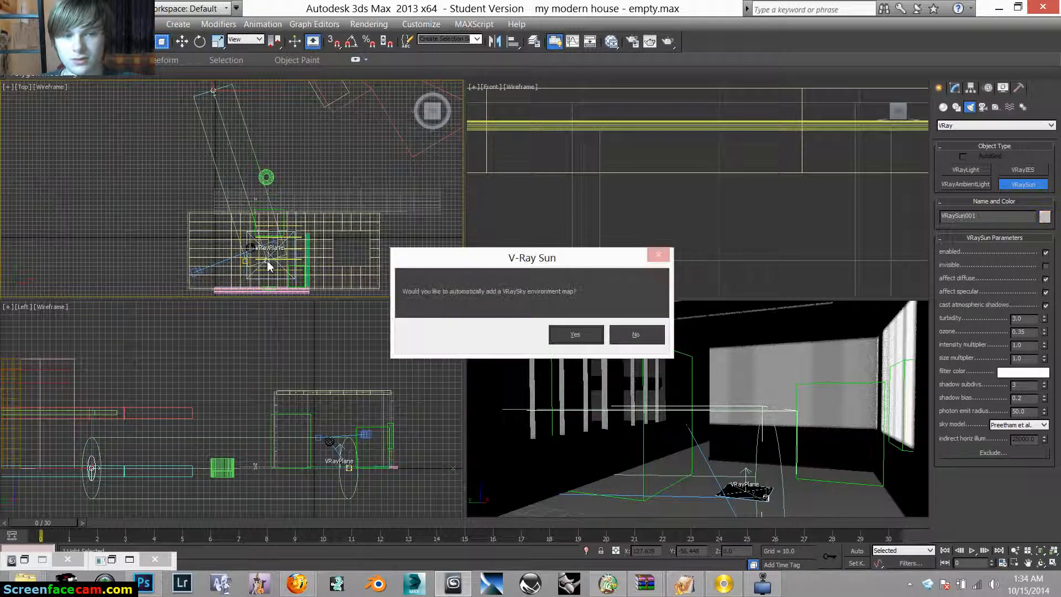
{"action": "left_click", "coordinate": [575, 335]}
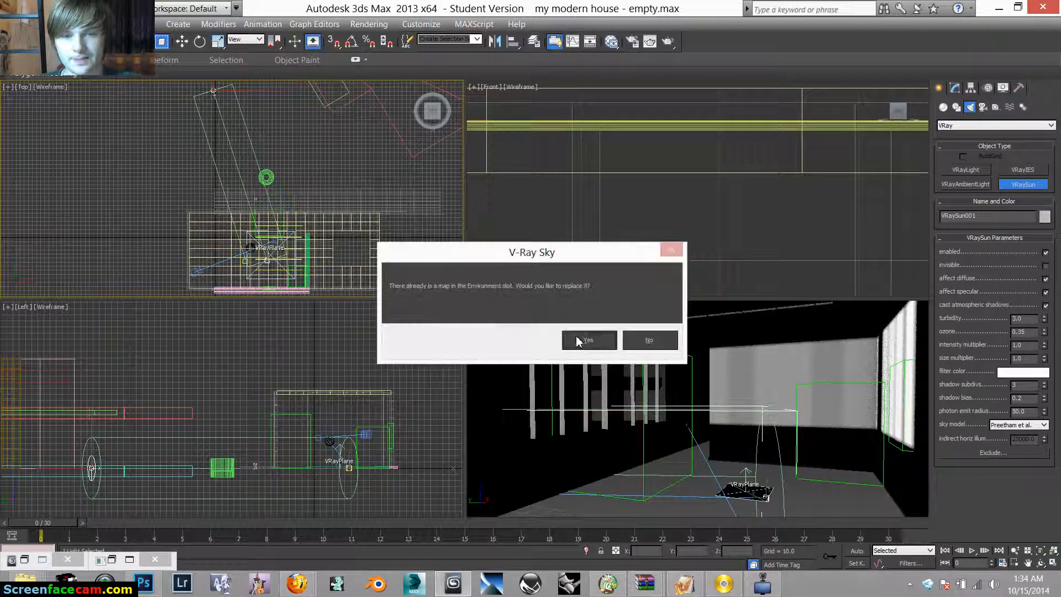
{"action": "left_click", "coordinate": [587, 339]}
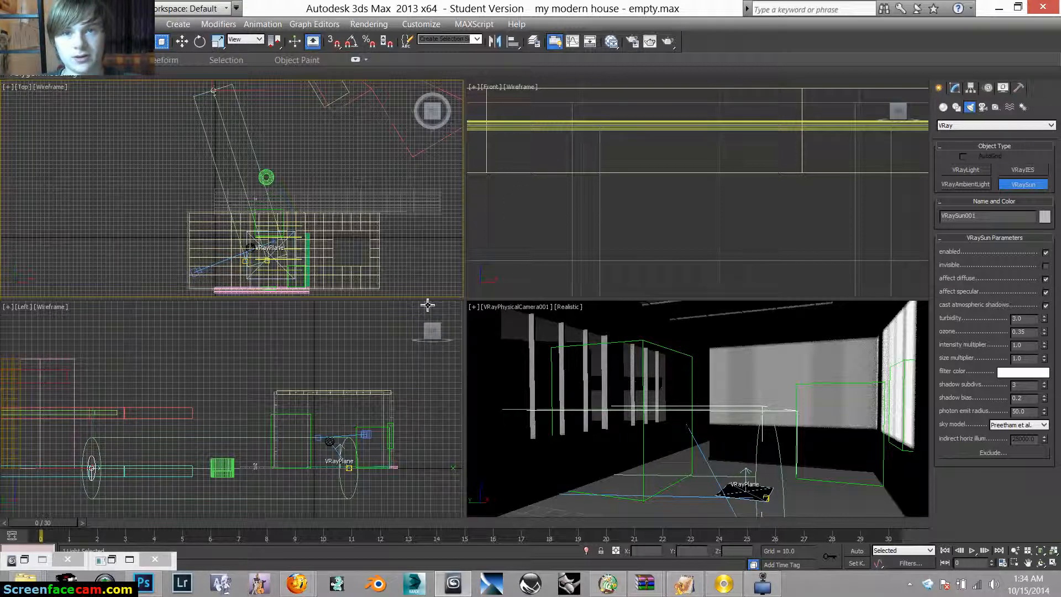
Step: Raise the VRaySun to a height of about 199 in the Left view so it shines down into the house
{"action": "left_click", "coordinate": [187, 48]}
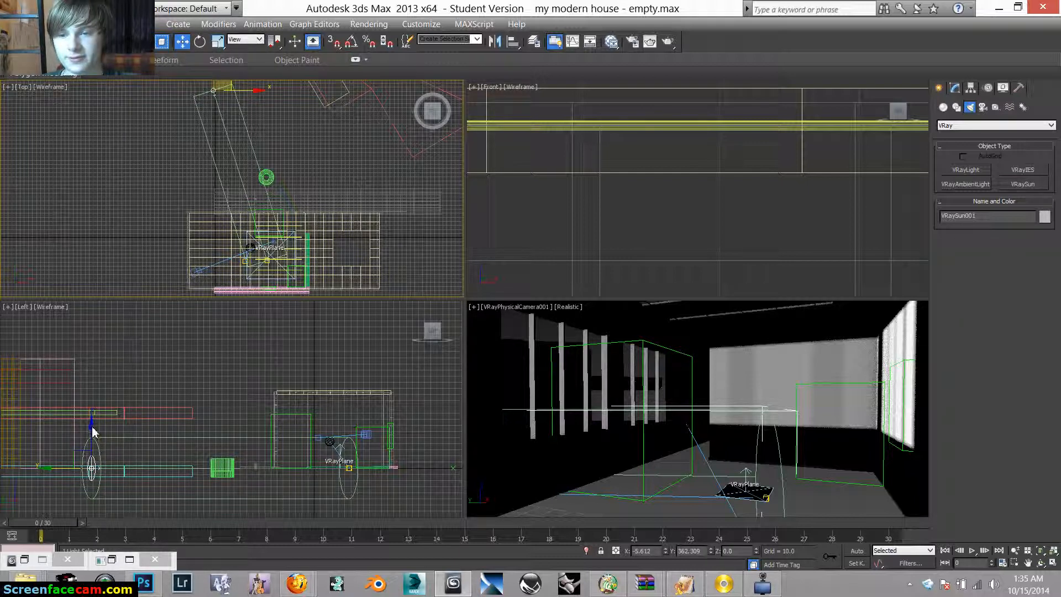
{"action": "left_click", "coordinate": [92, 432]}
{"action": "left_click_drag", "start_coordinate": [93, 432], "coordinate": [118, 320]}
{"action": "right_click", "coordinate": [117, 319]}
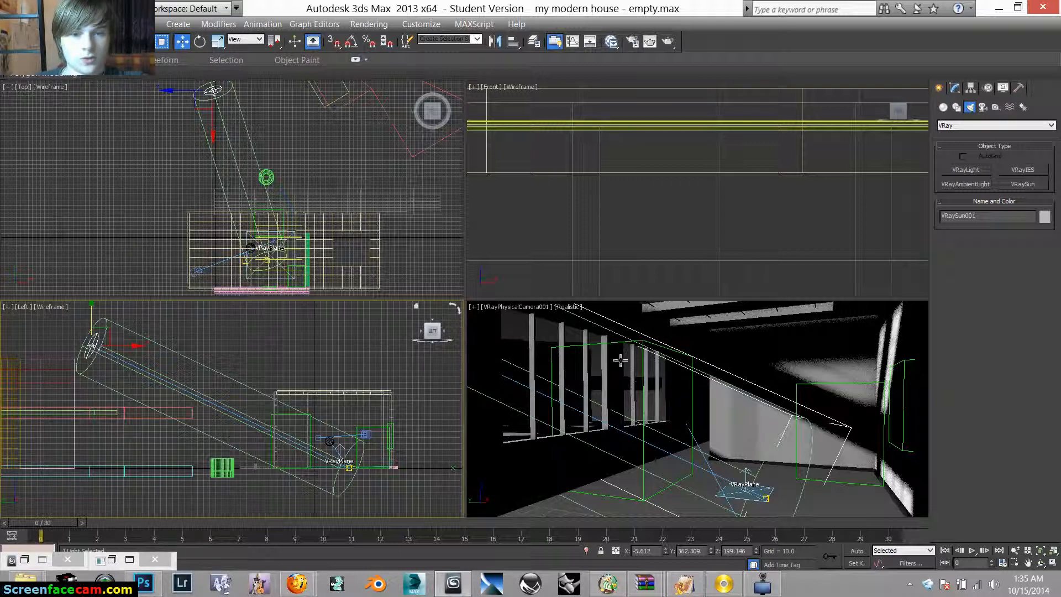
Step: Test render the camera view with the raised sun and close the frame buffer
{"action": "left_click", "coordinate": [598, 365]}
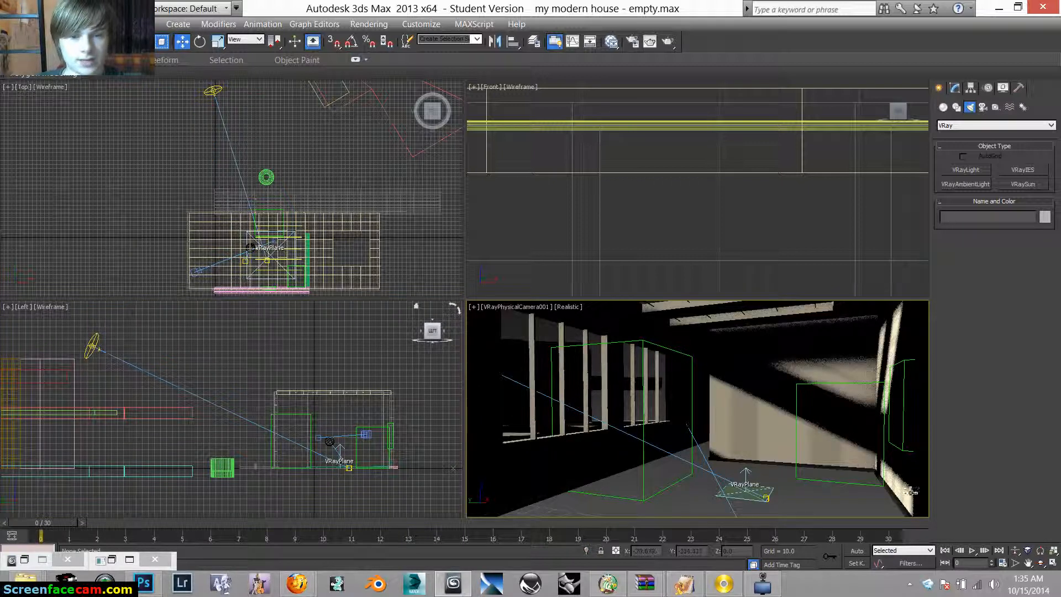
{"action": "left_click", "coordinate": [388, 25]}
{"action": "left_click", "coordinate": [391, 39]}
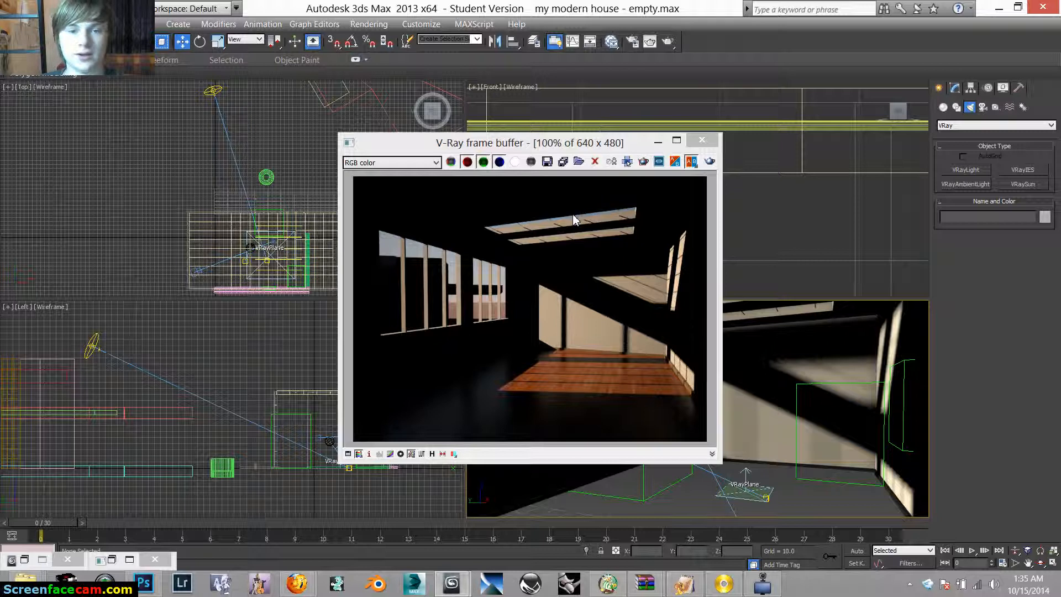
{"action": "left_click", "coordinate": [701, 143]}
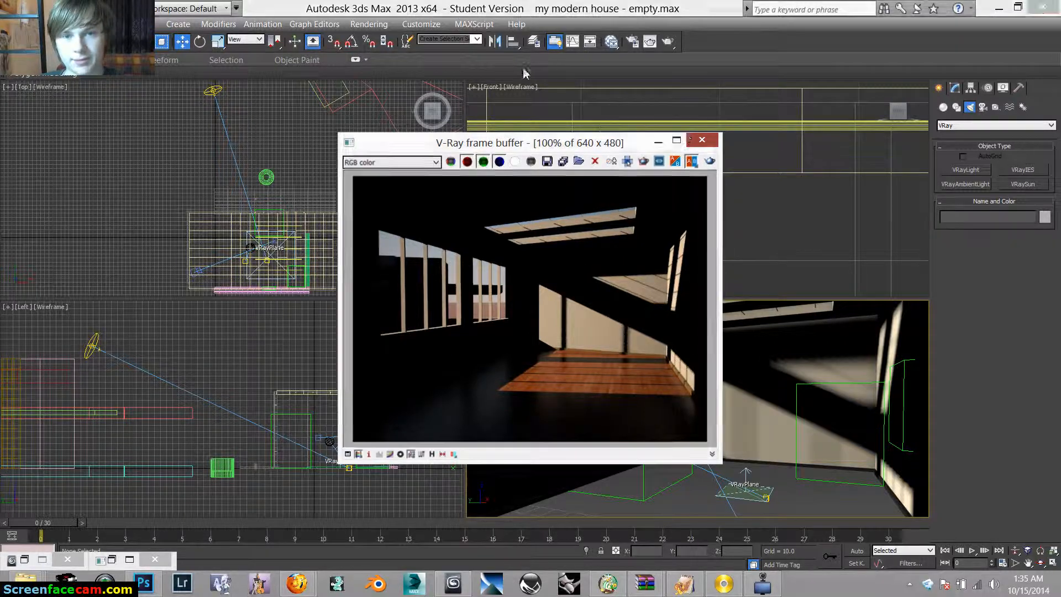
Step: Set the render output size to the HDTV (video) preset at 1920 x 1080
{"action": "left_click", "coordinate": [368, 25]}
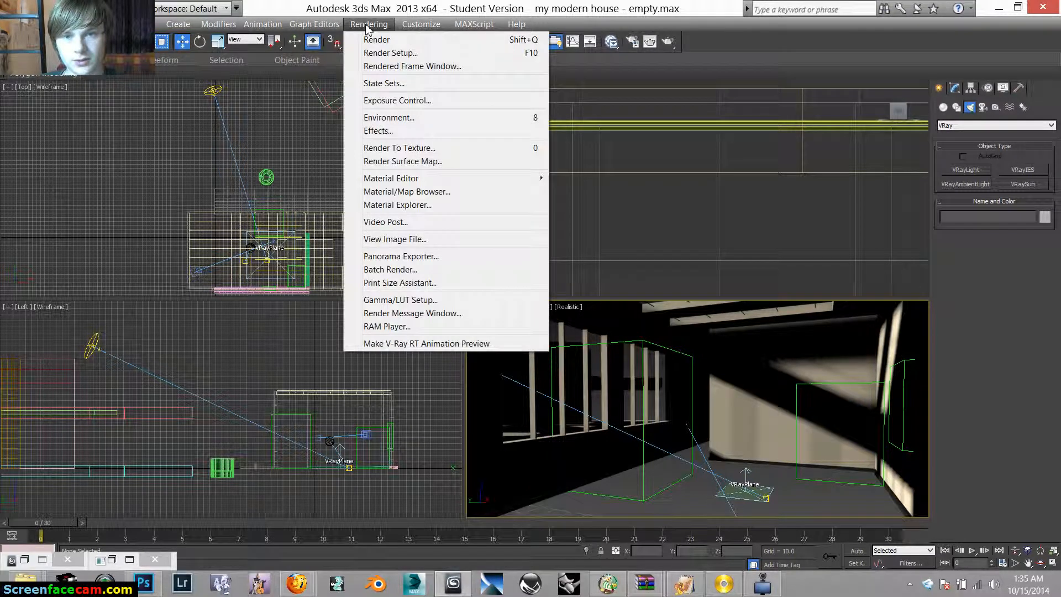
{"action": "left_click", "coordinate": [372, 53]}
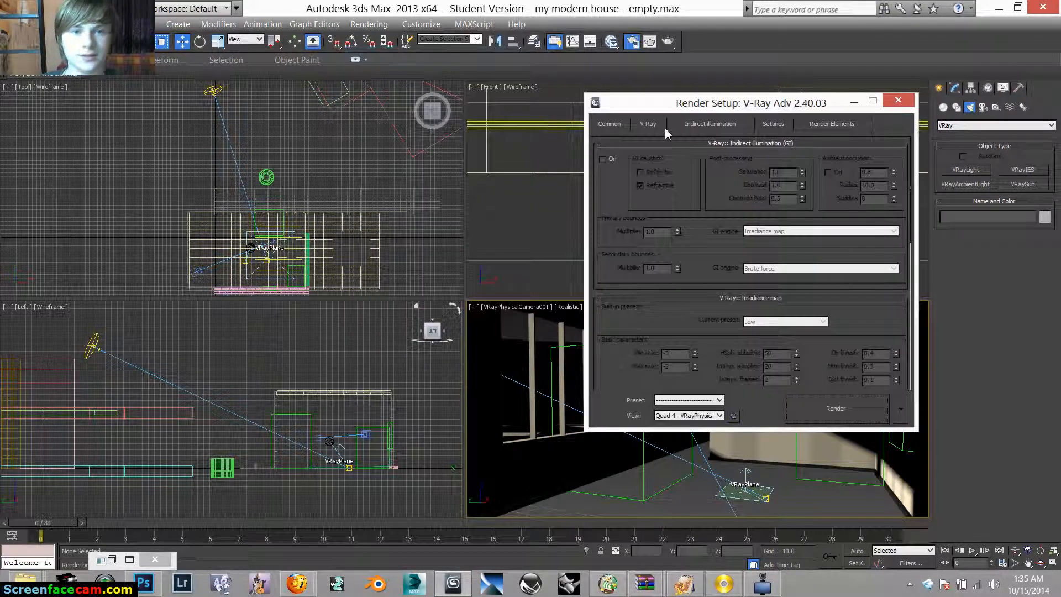
{"action": "left_click", "coordinate": [616, 127]}
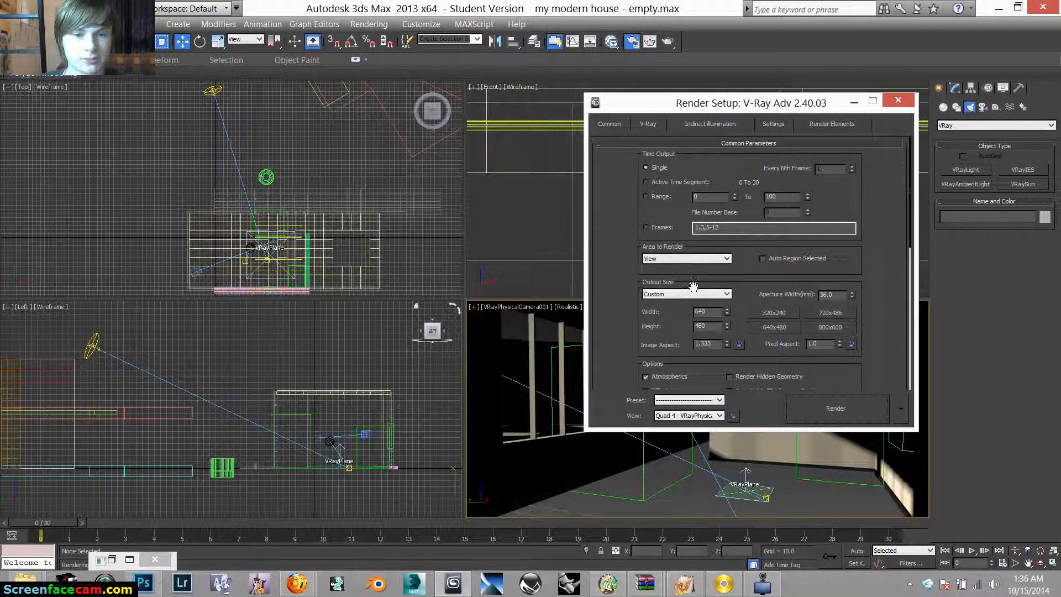
{"action": "left_click", "coordinate": [702, 295]}
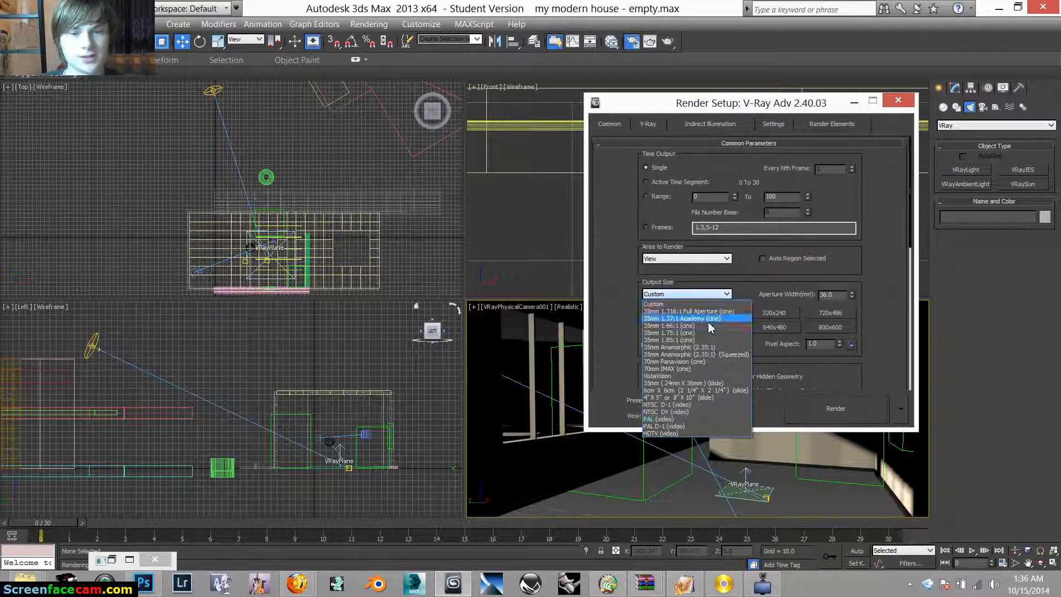
{"action": "left_click", "coordinate": [677, 435]}
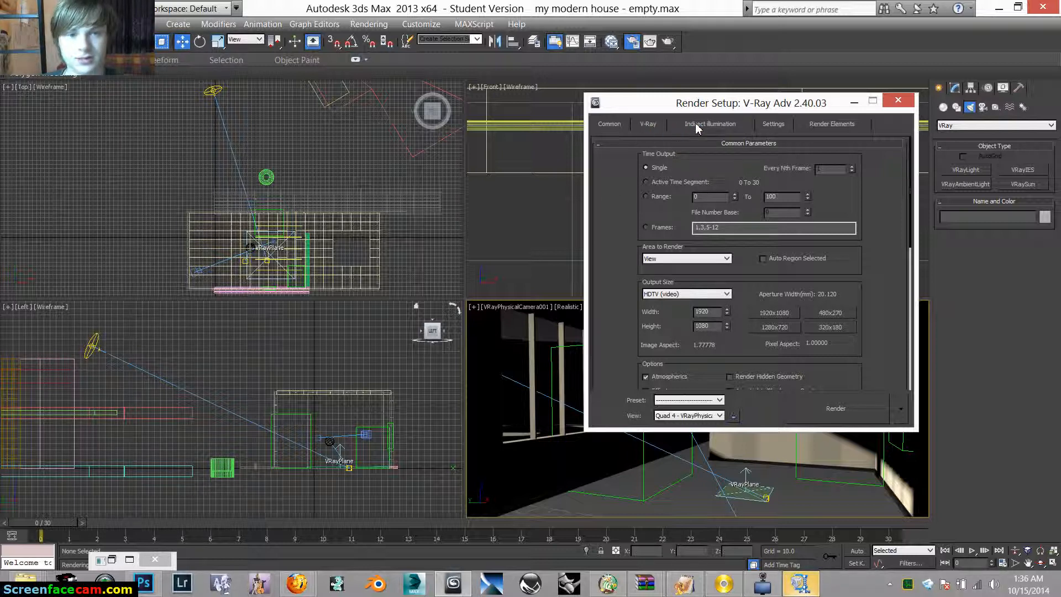
Step: Expand and review the V-Ray frame buffer settings in the render setup
{"action": "left_click", "coordinate": [645, 127]}
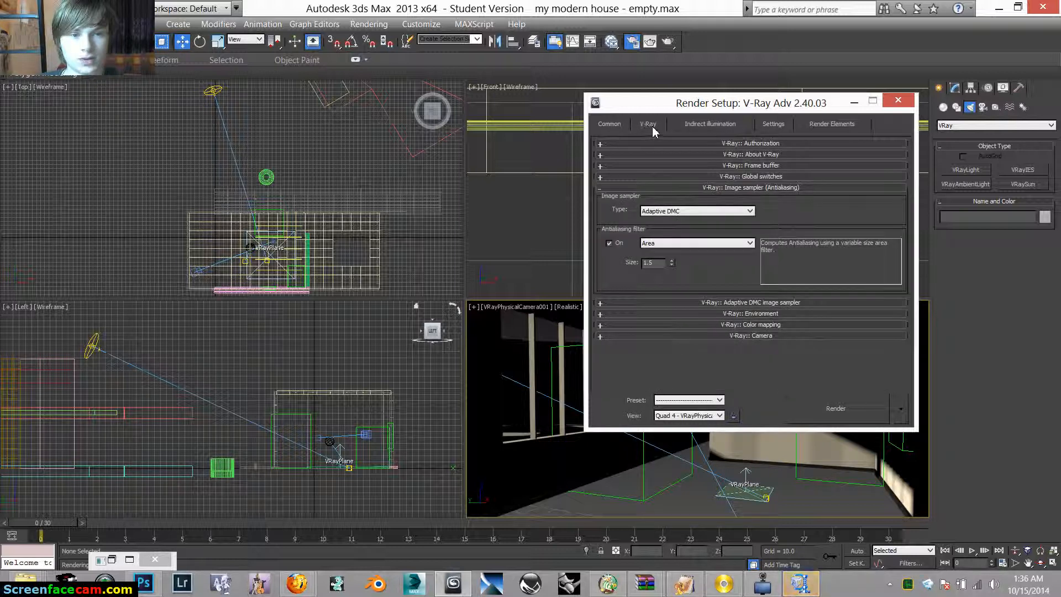
{"action": "left_click", "coordinate": [680, 165]}
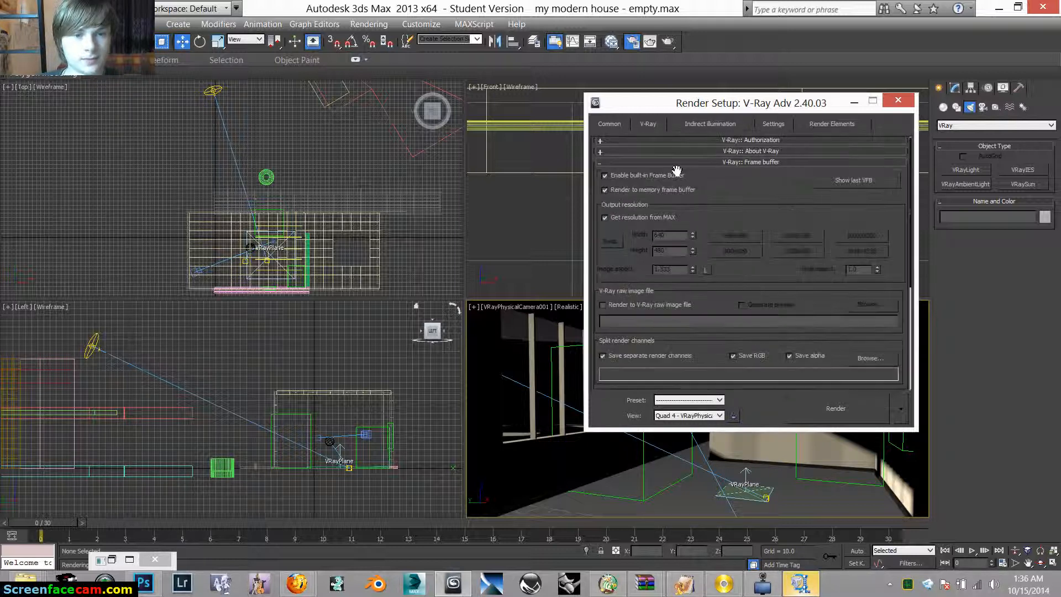
Step: Enable indirect illumination with ambient occlusion and set the secondary bounces GI engine to Light cache
{"action": "left_click", "coordinate": [705, 125]}
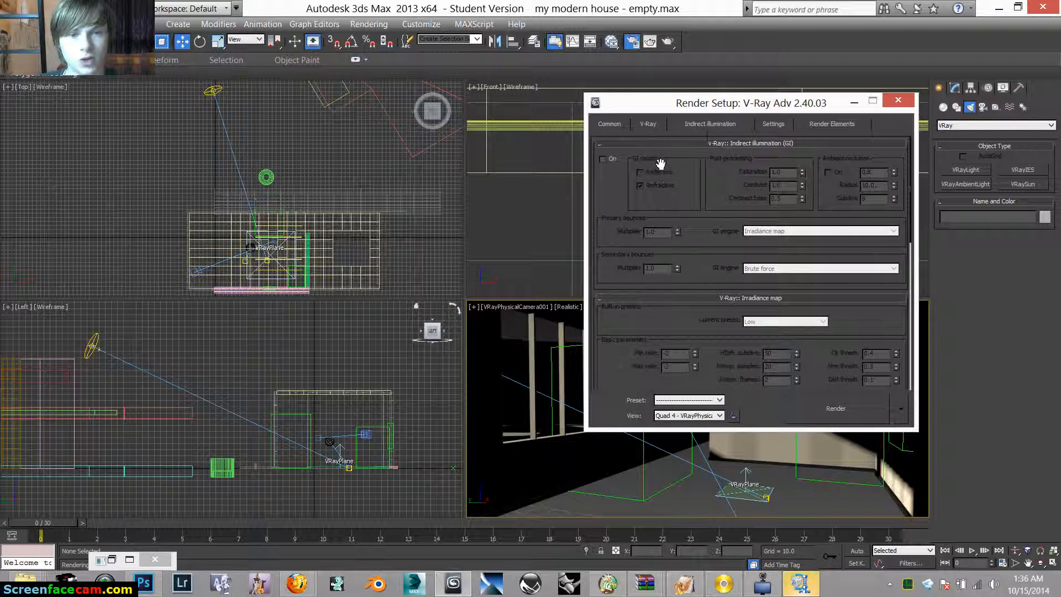
{"action": "left_click", "coordinate": [603, 159]}
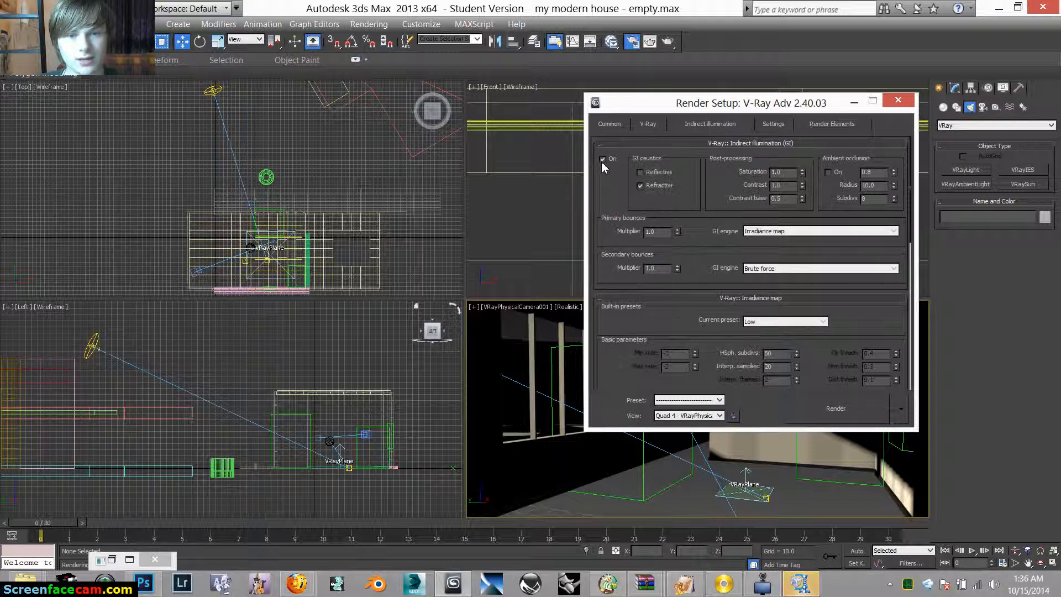
{"action": "left_click", "coordinate": [828, 172]}
{"action": "left_click", "coordinate": [851, 271]}
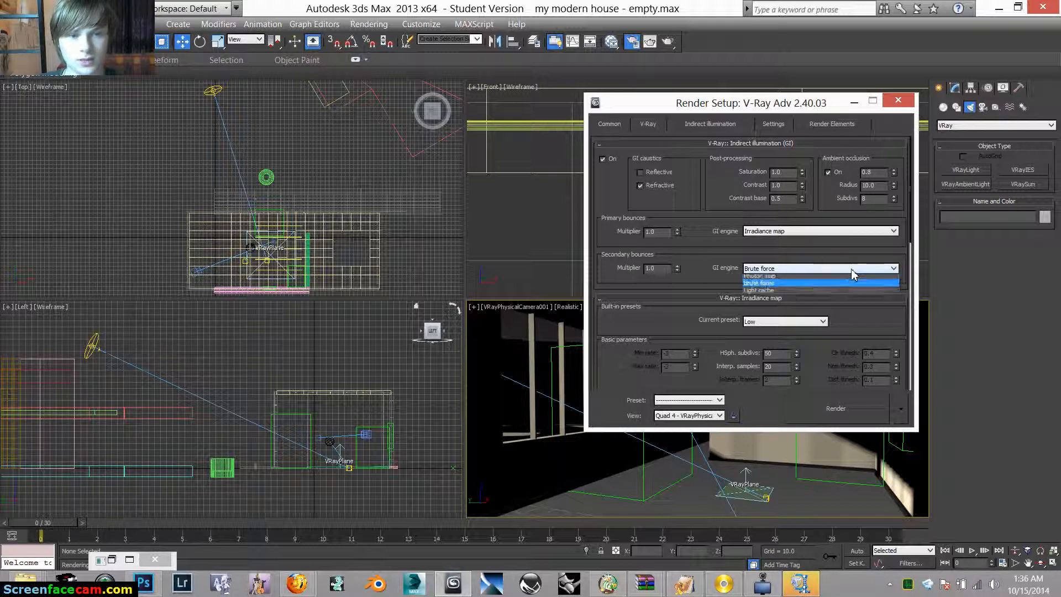
{"action": "left_click", "coordinate": [850, 300]}
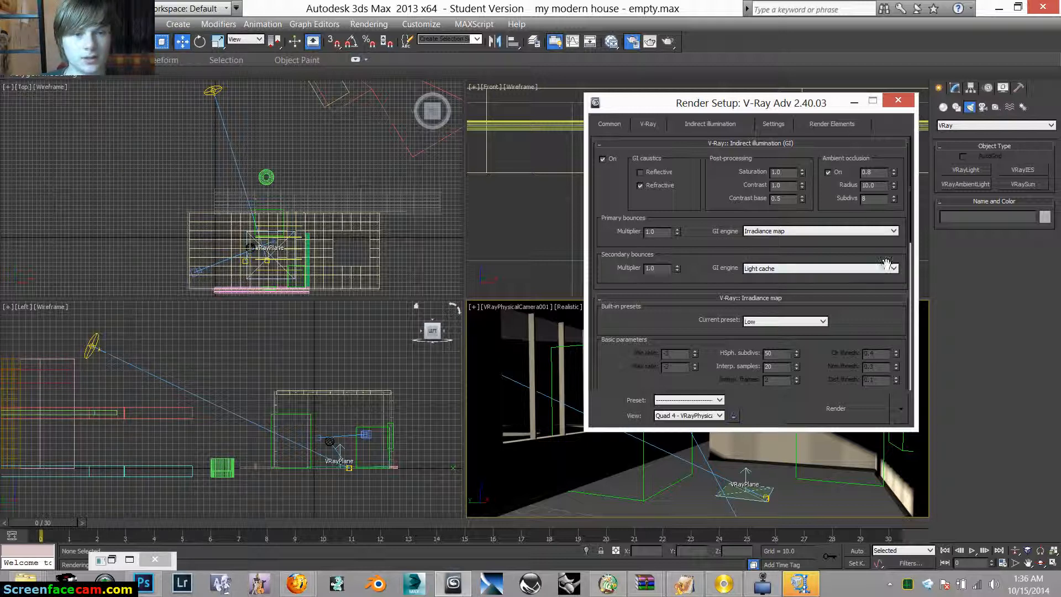
Step: Enable detail enhancement for the irradiance map
{"action": "left_click_drag", "start_coordinate": [911, 232], "coordinate": [911, 277]}
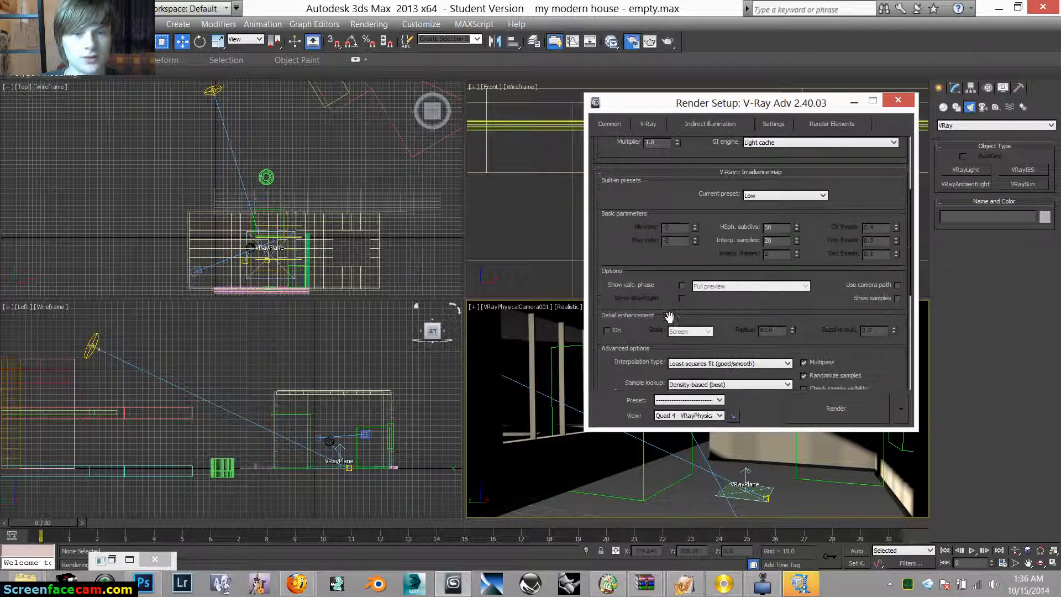
{"action": "left_click", "coordinate": [607, 331]}
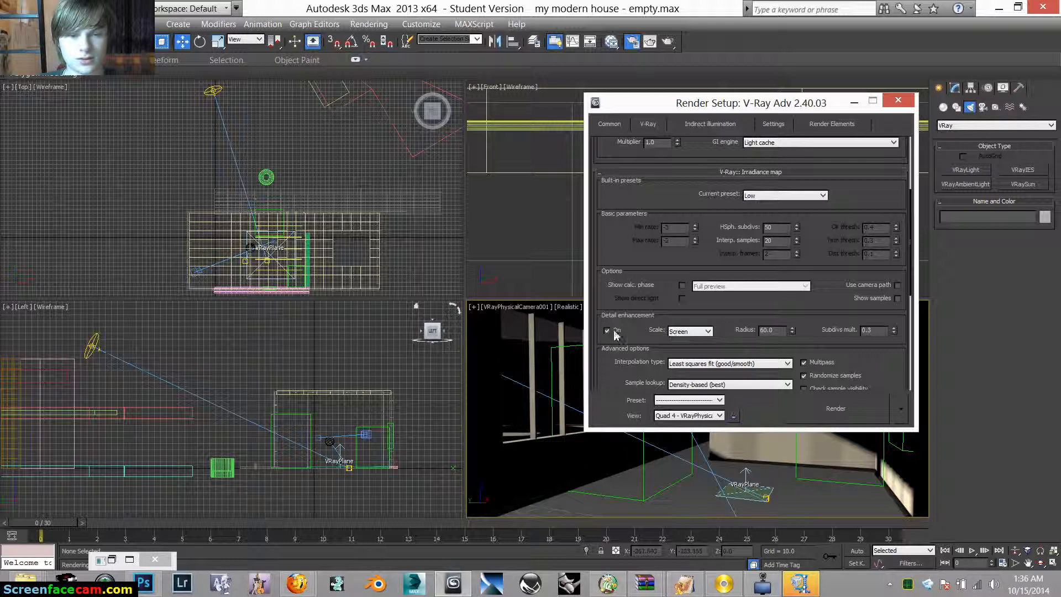
Step: Choose the Low preset for the irradiance map, review the render elements, and close the render setup
{"action": "left_click", "coordinate": [823, 196]}
{"action": "left_click", "coordinate": [808, 221]}
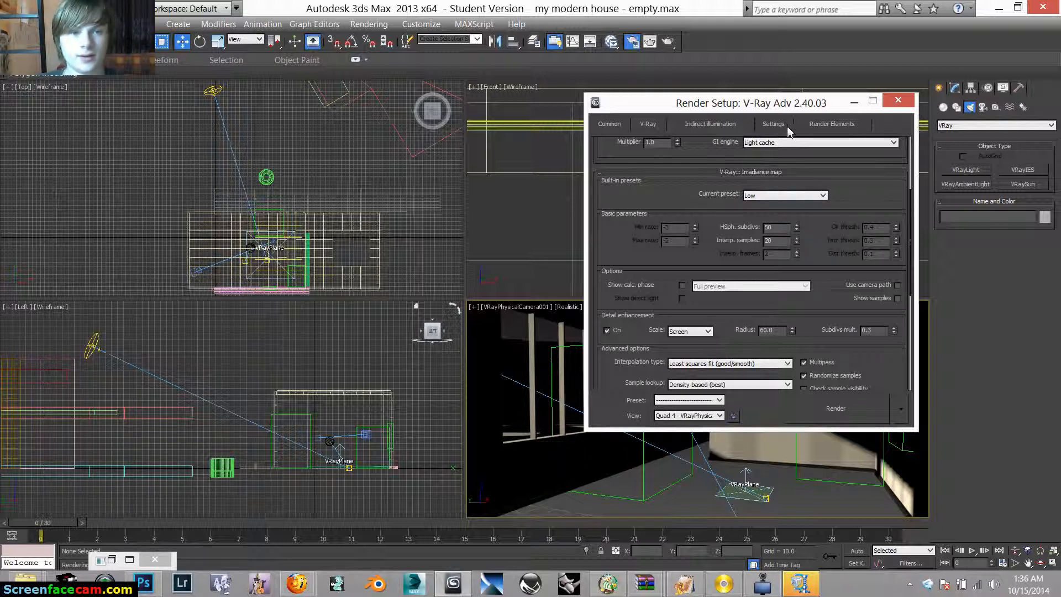
{"action": "left_click", "coordinate": [829, 125]}
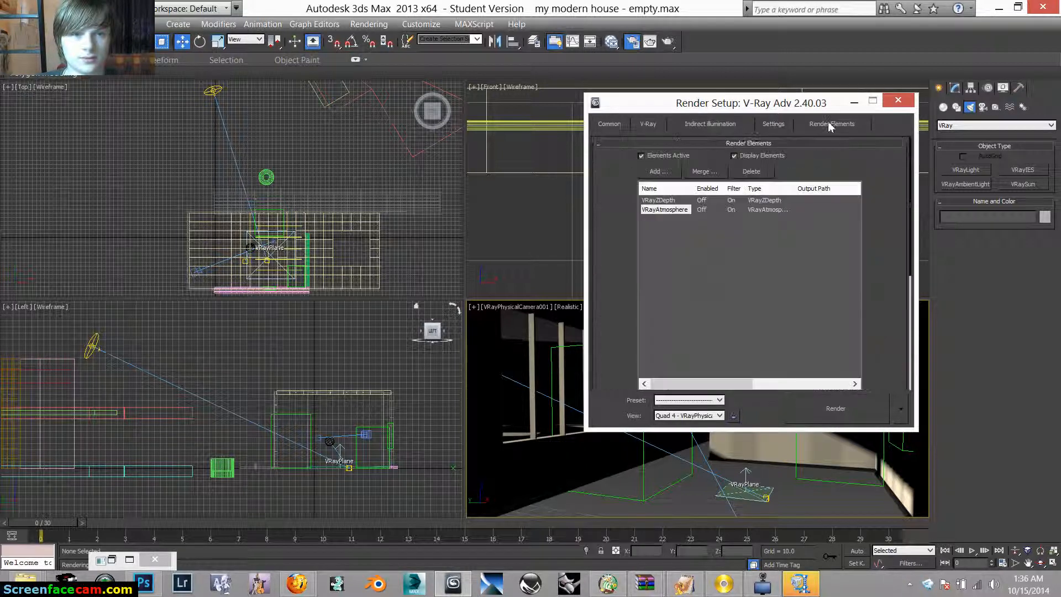
{"action": "left_click", "coordinate": [733, 129]}
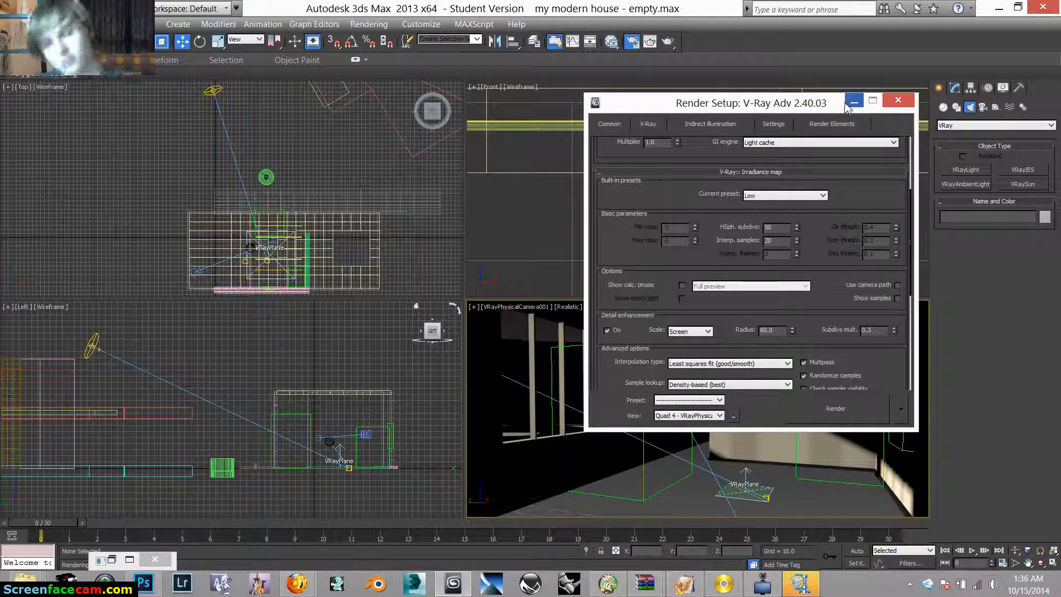
{"action": "left_click", "coordinate": [896, 102]}
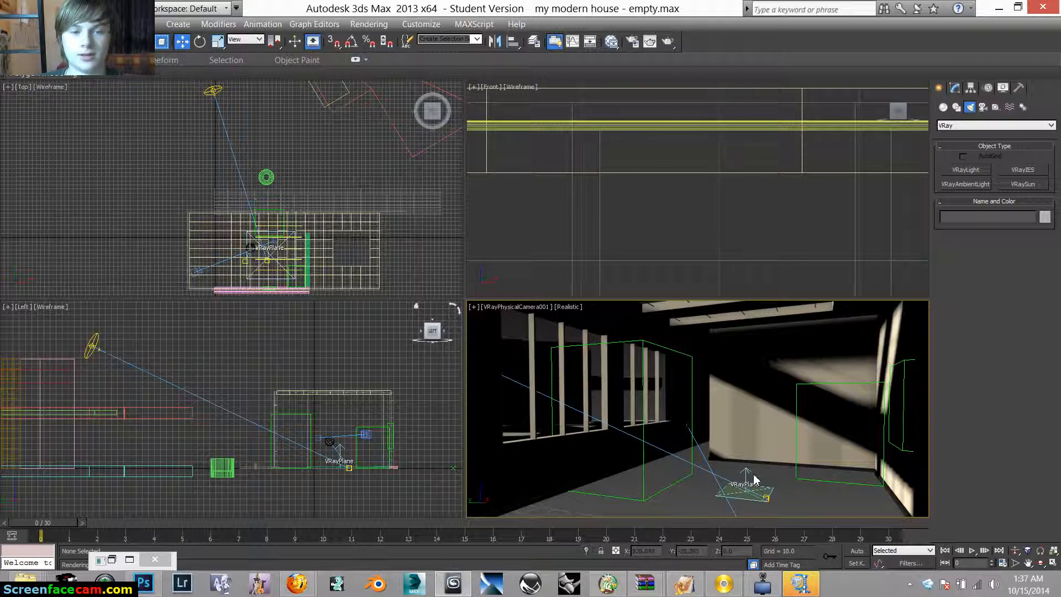
Step: Render the VRayPhysicalCamera001 view and arrange the progress and frame buffer windows so the whole image is unobstructed
{"action": "left_click", "coordinate": [369, 23]}
{"action": "left_click", "coordinate": [375, 38]}
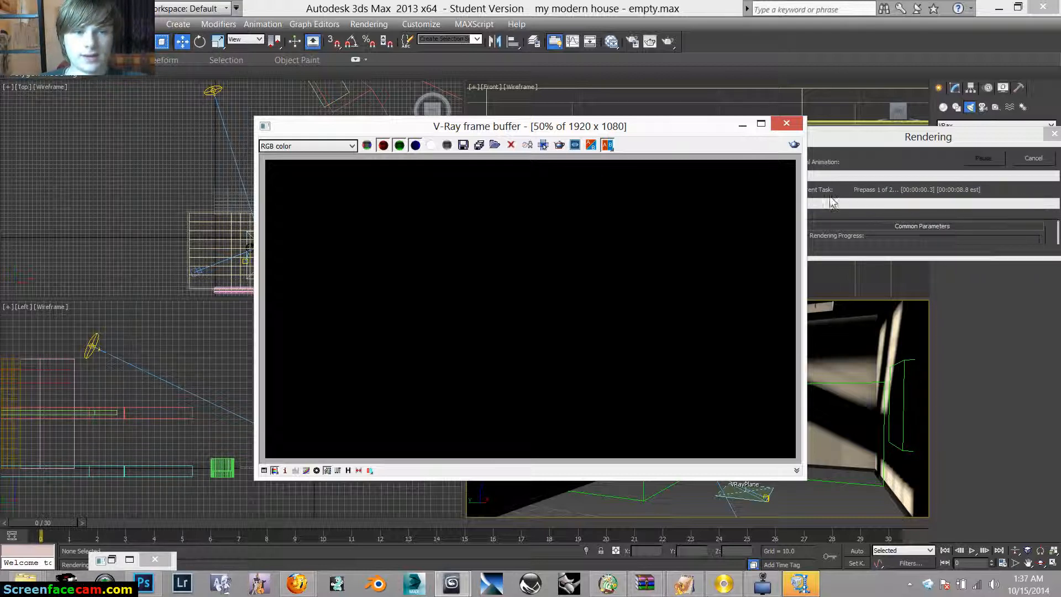
{"action": "left_click_drag", "start_coordinate": [889, 142], "coordinate": [757, 138]}
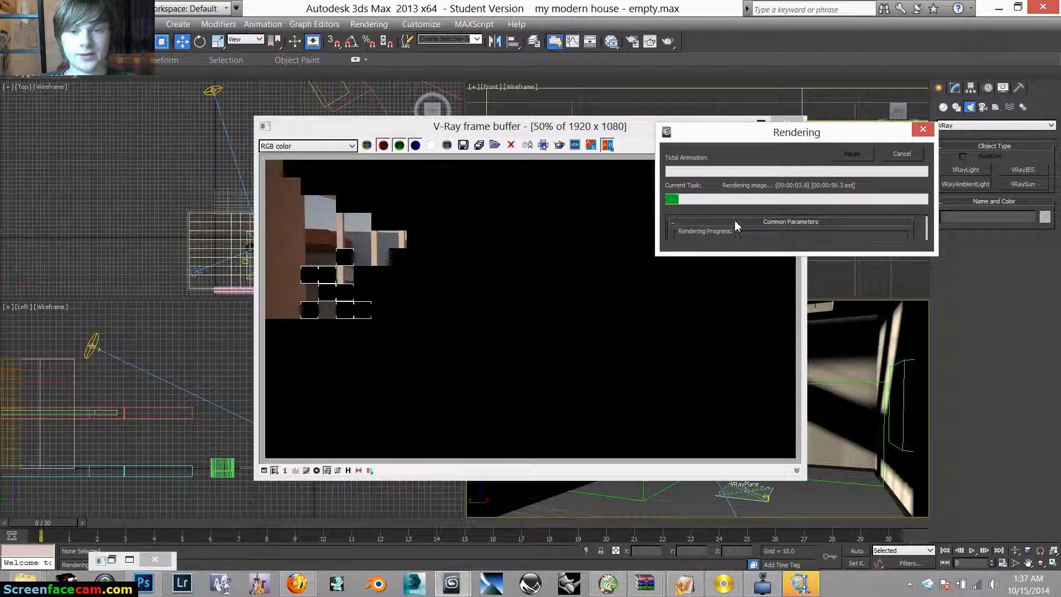
{"action": "left_click_drag", "start_coordinate": [846, 137], "coordinate": [981, 112]}
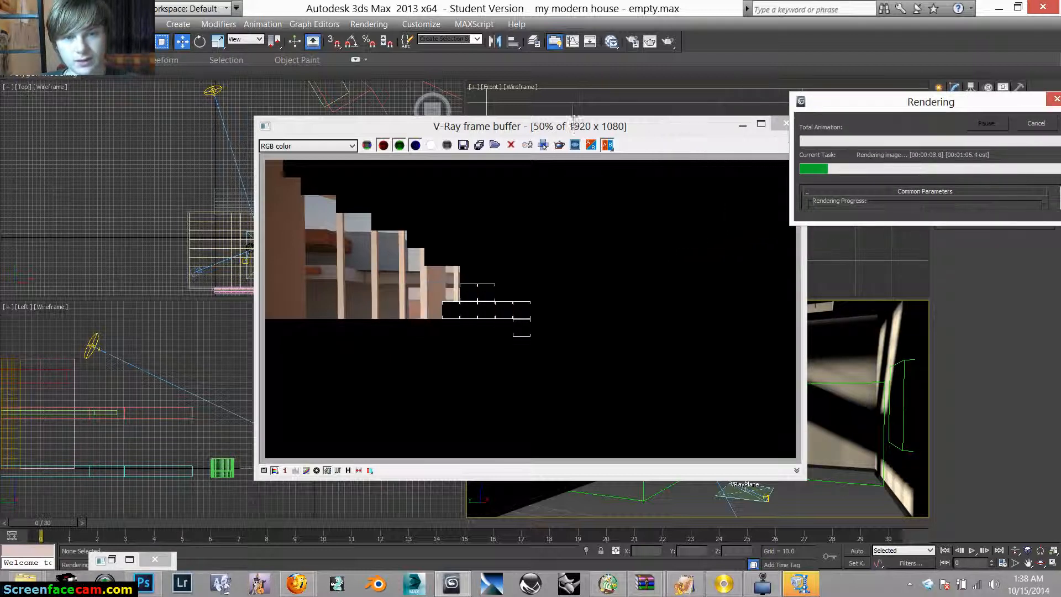
{"action": "left_click_drag", "start_coordinate": [575, 132], "coordinate": [523, 126]}
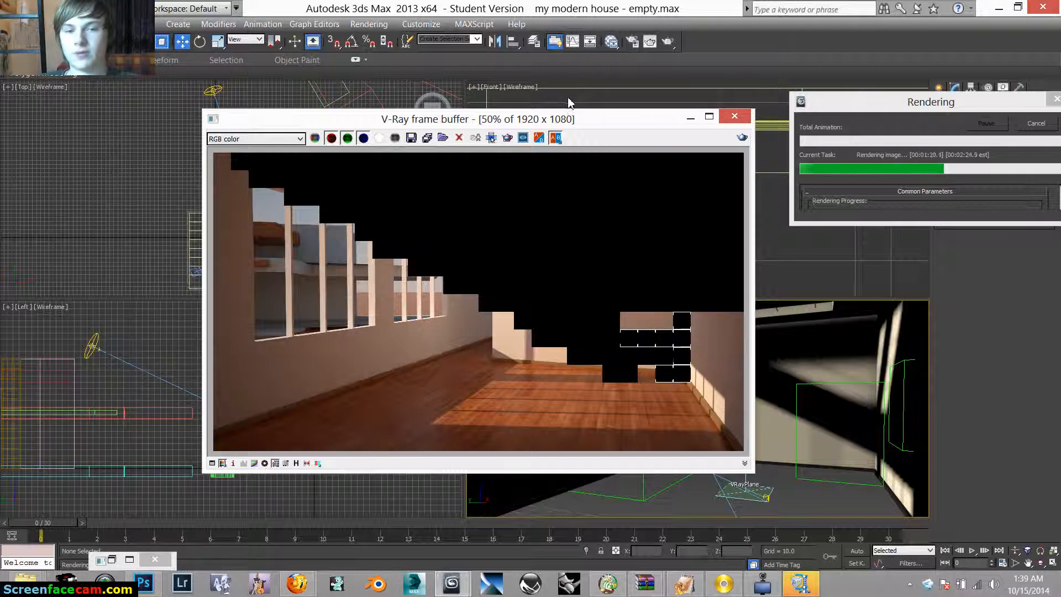
{"action": "left_click_drag", "start_coordinate": [627, 123], "coordinate": [654, 111]}
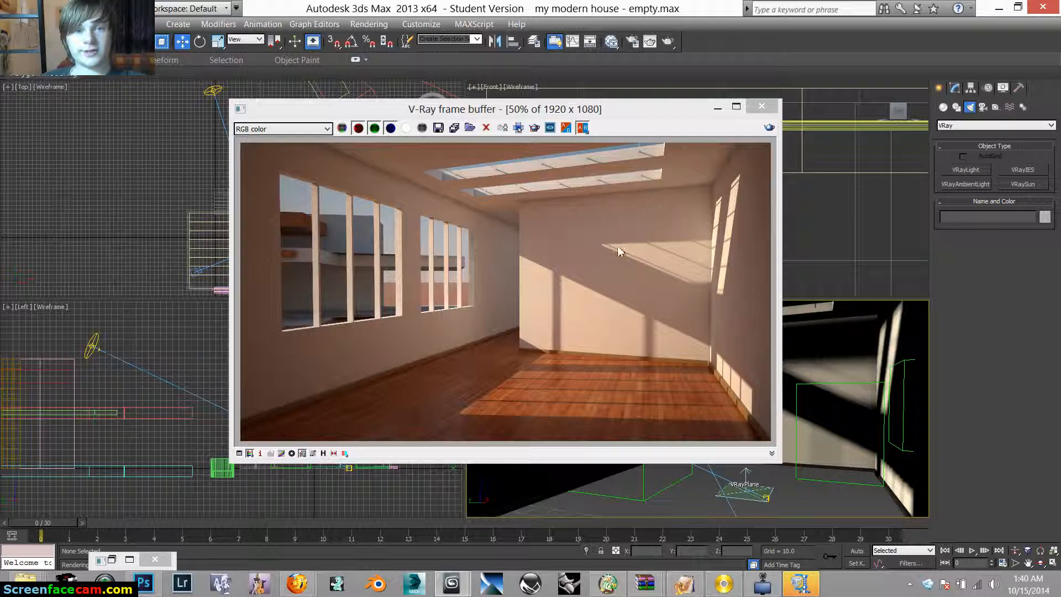
{"action": "left_click", "coordinate": [764, 584]}
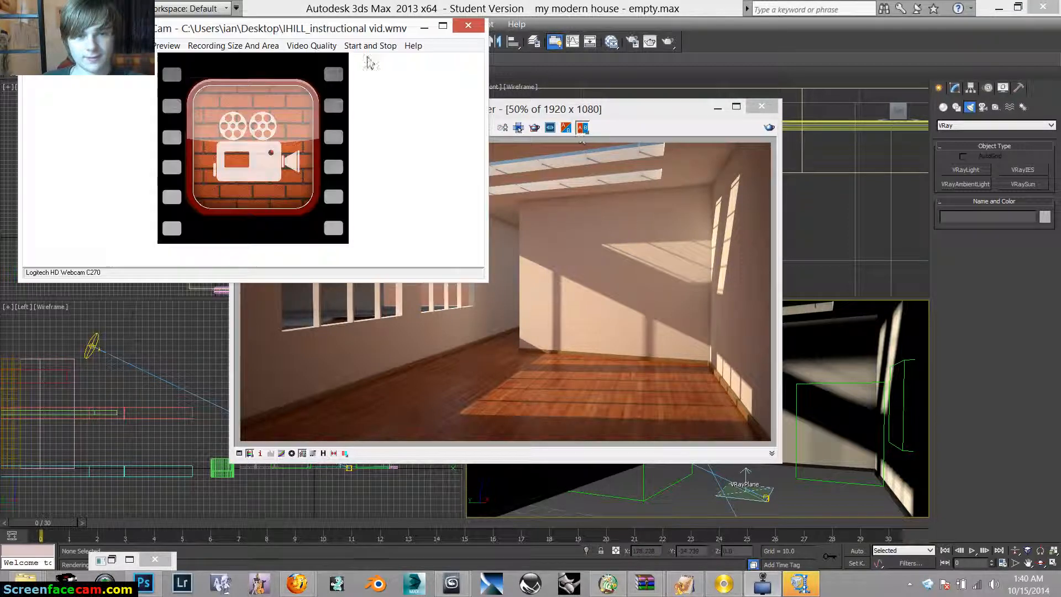